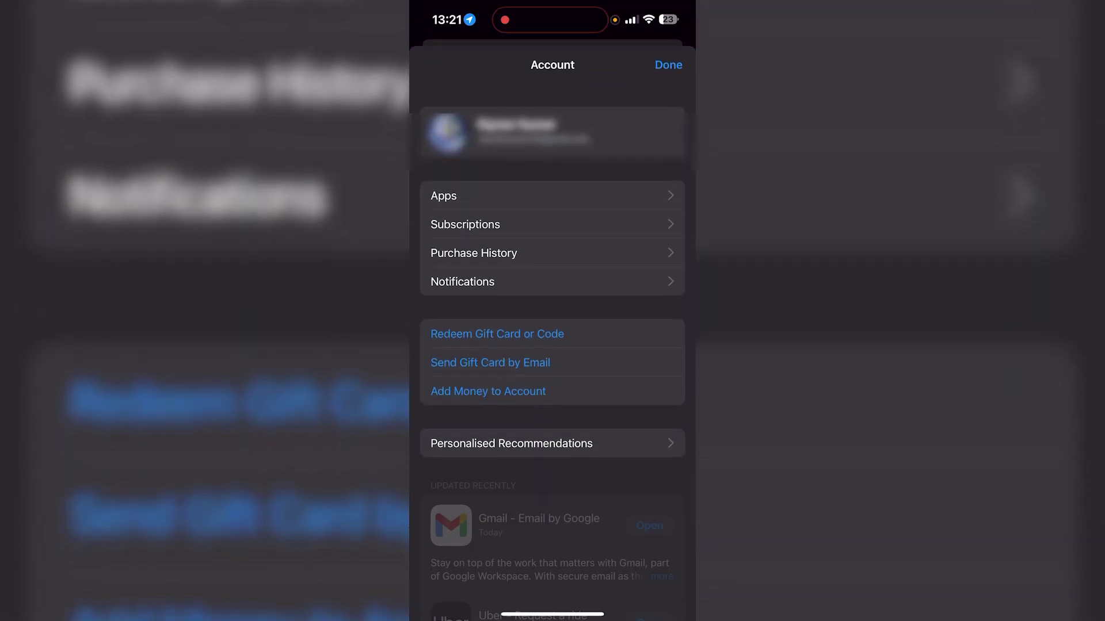
scroll(553, 346, "down", 3)
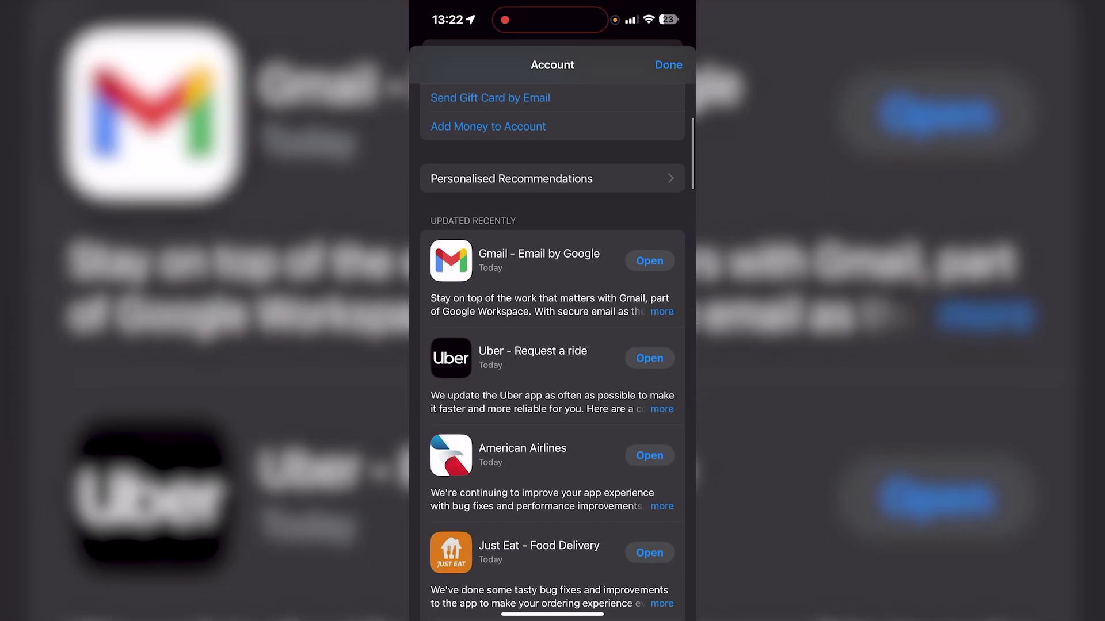
scroll(552, 346, "down", 1)
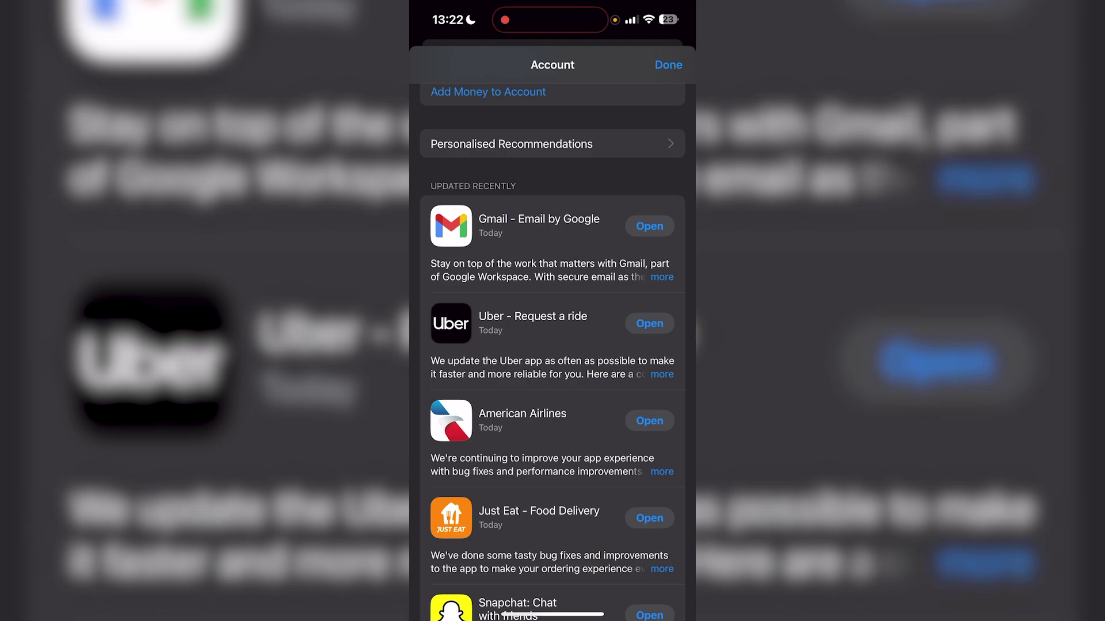
Go home, then reach General > iPhone Storage in Settings.
left_click_drag(553, 615, 553, 345)
left_click_drag(639, 345, 466, 346)
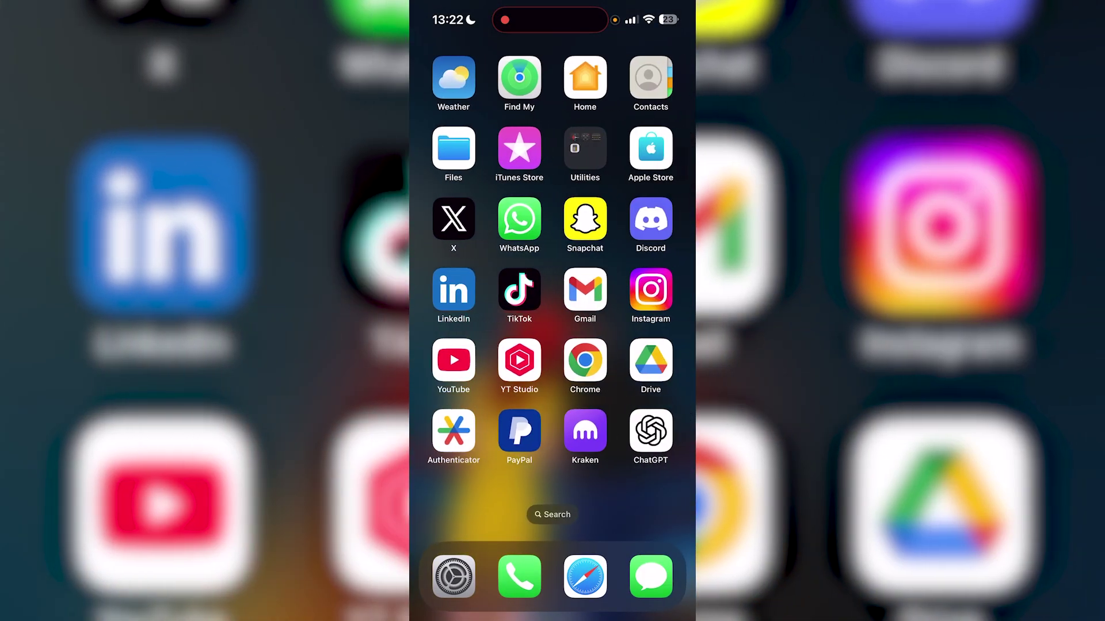
left_click(453, 577)
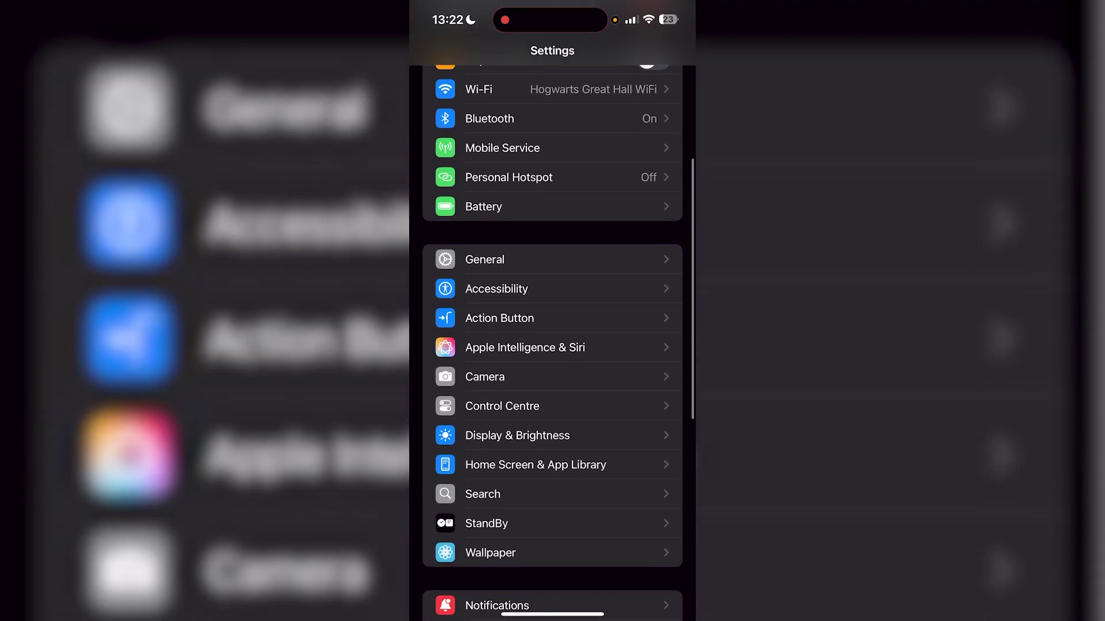
scroll(553, 345, "down", 2)
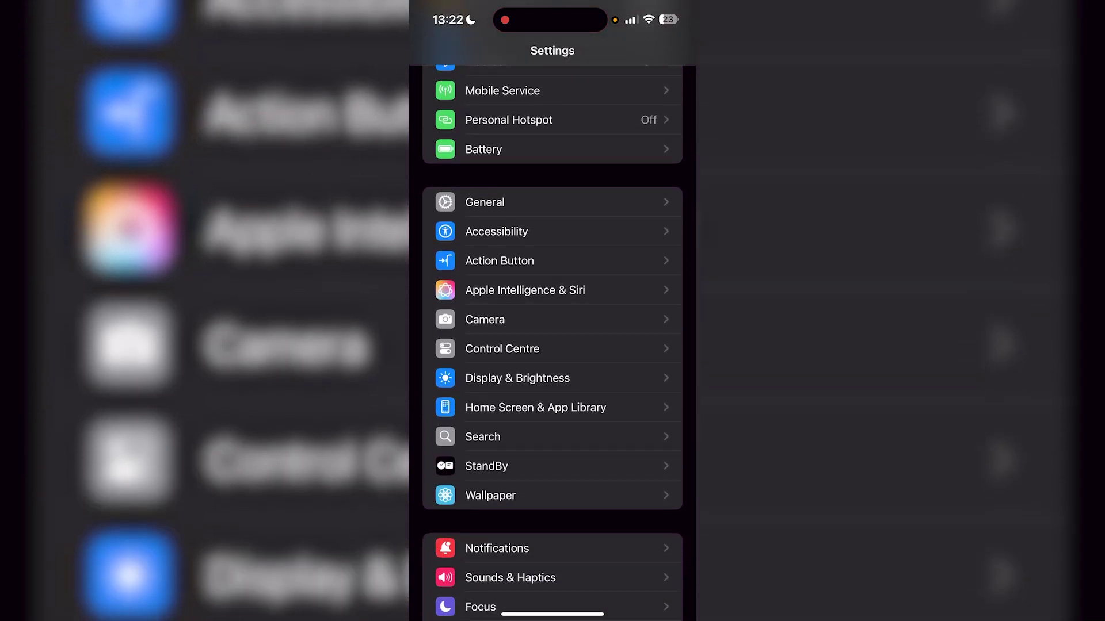
left_click(485, 203)
left_click(504, 316)
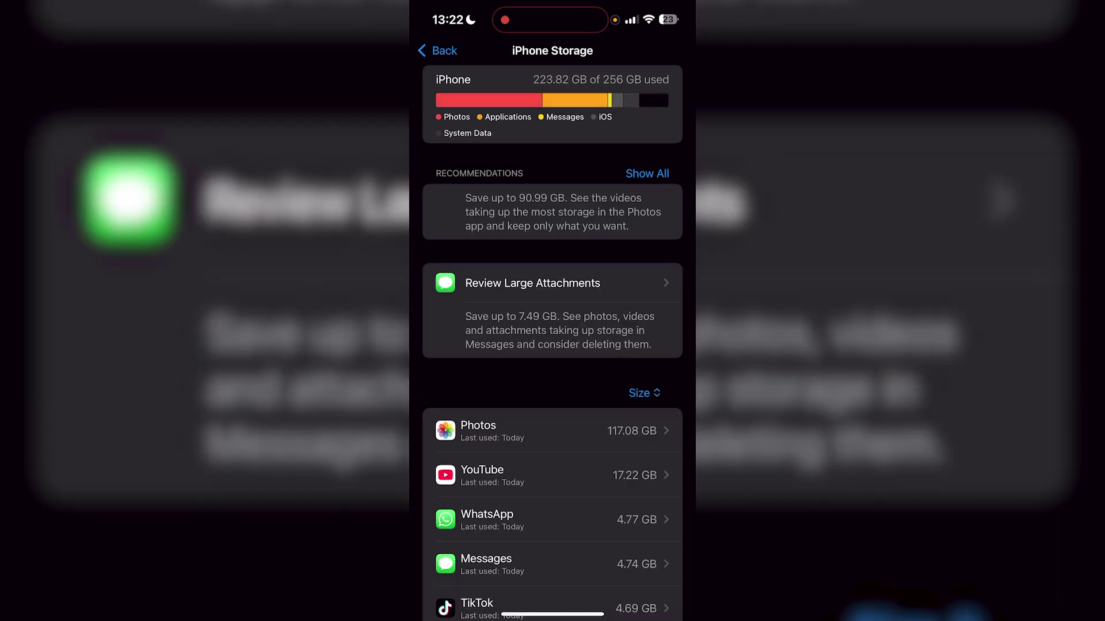
scroll(553, 345, "down", 5)
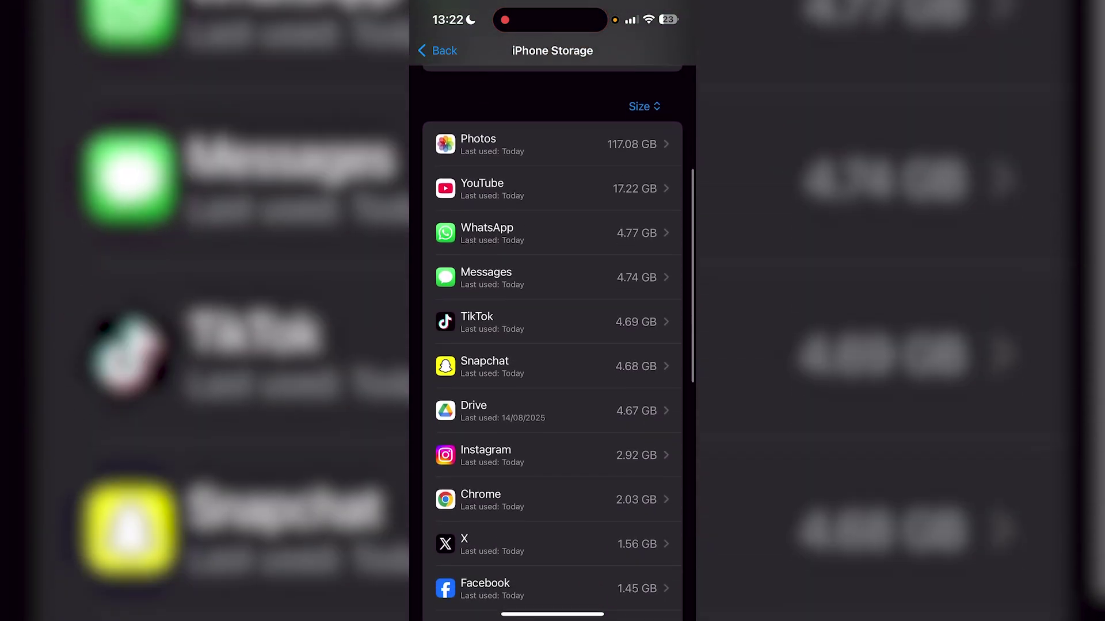
Offload TikTok from its storage page, confirming in the sheet to keep its documents and data.
left_click(553, 294)
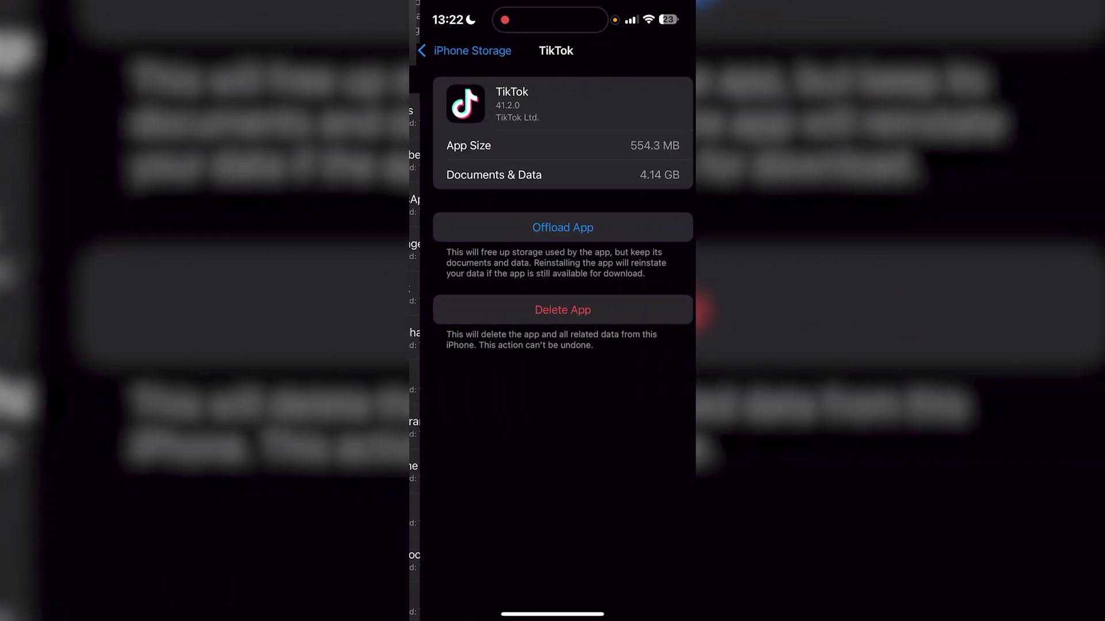
left_click(553, 227)
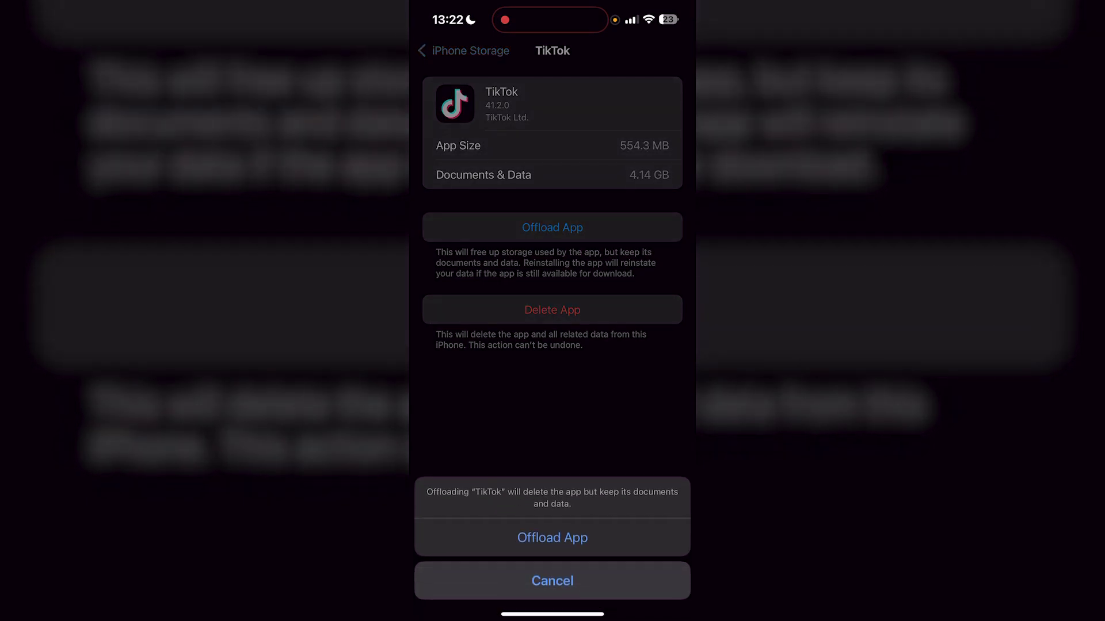
left_click(552, 579)
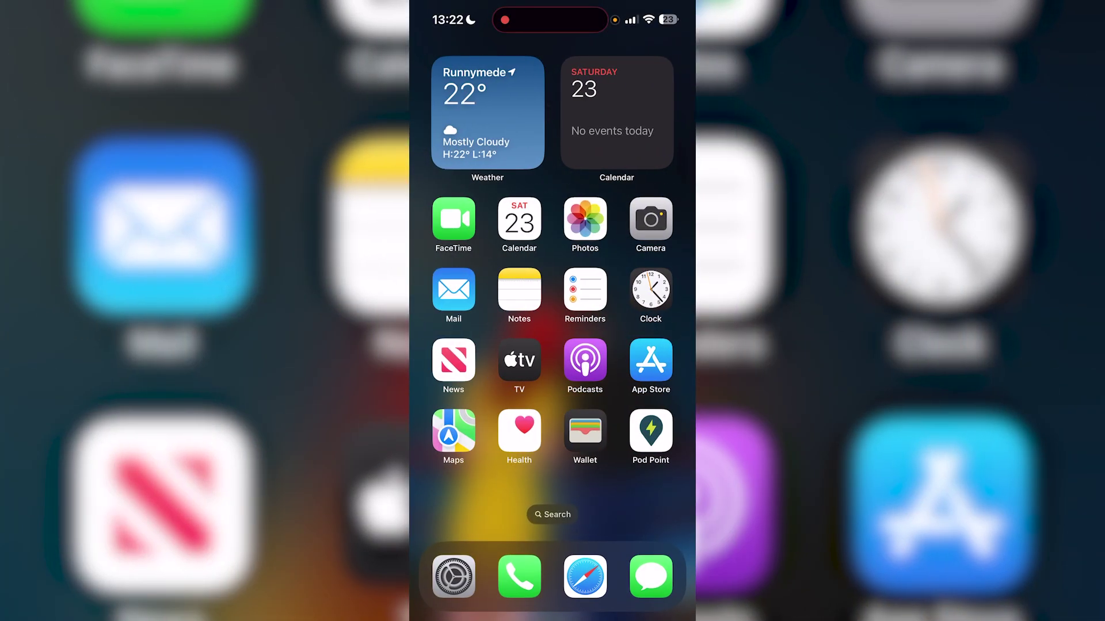
Reopen Settings from the Home Screen before launching Clash Royale.
left_click(453, 577)
left_click_drag(552, 431, 553, 285)
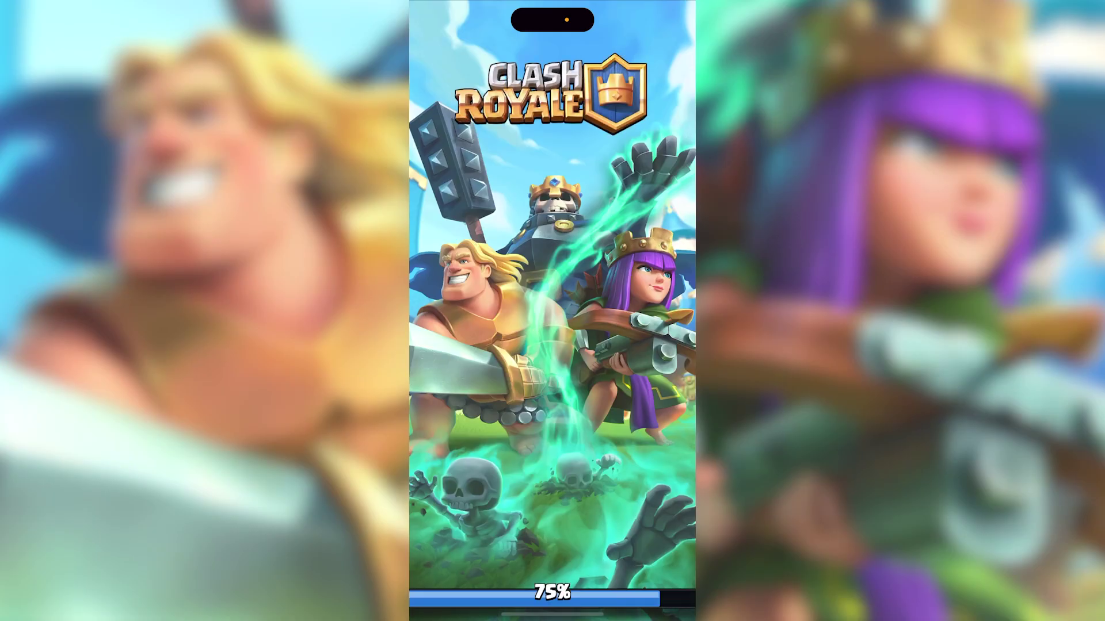
View Game Mode details in Control Center over Clash Royale, then close the game to the home screen.
left_click_drag(674, 5, 674, 260)
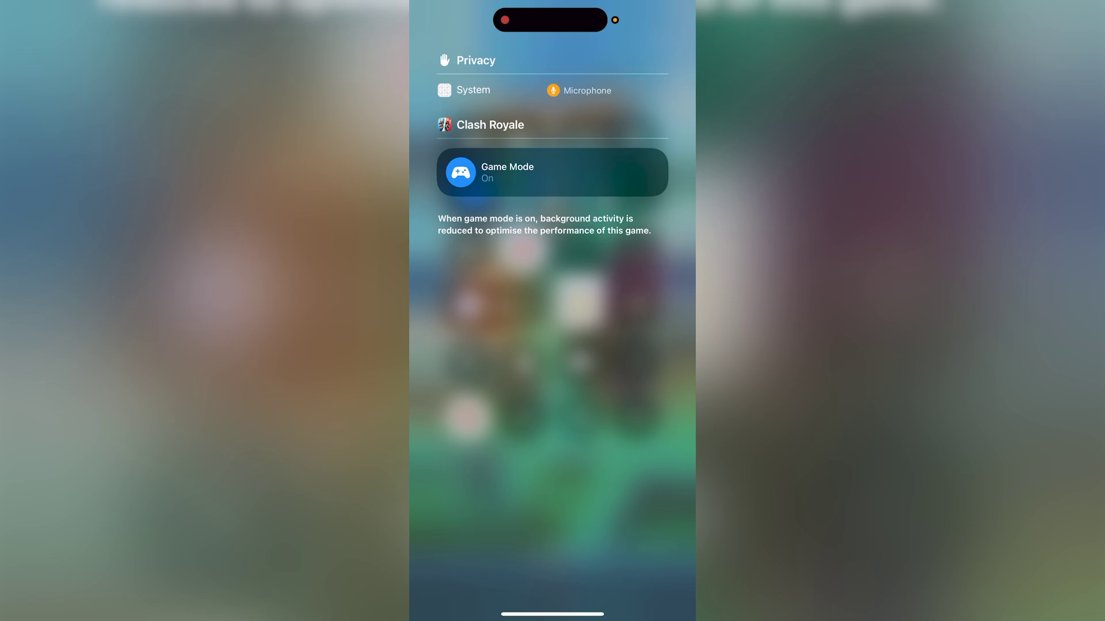
left_click(553, 389)
left_click_drag(553, 604, 552, 302)
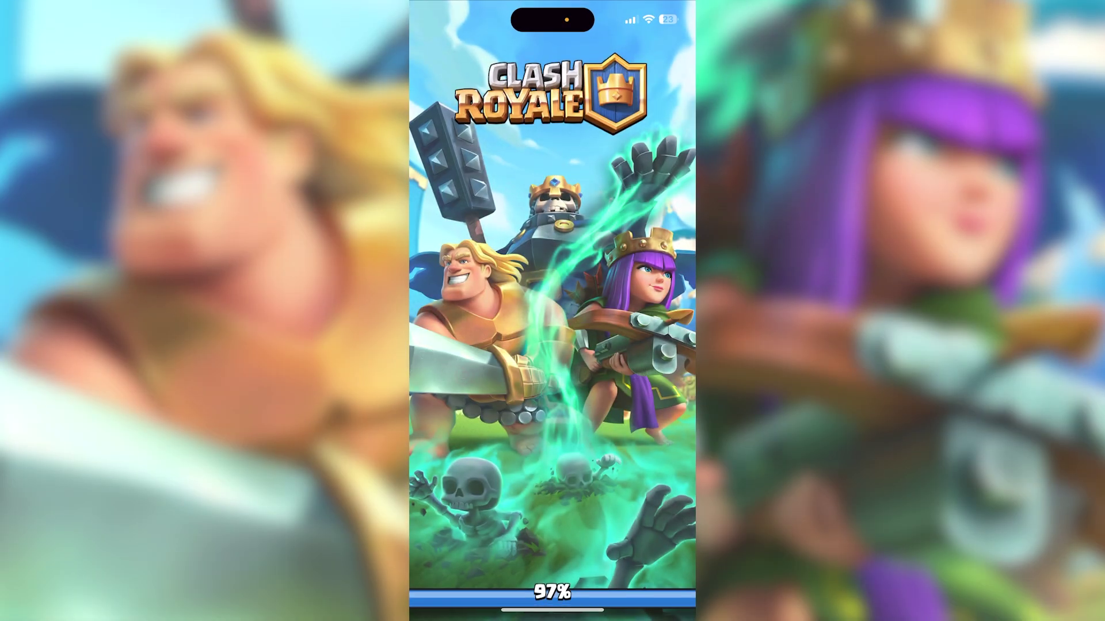
left_click_drag(553, 615, 552, 346)
left_click_drag(449, 302, 656, 302)
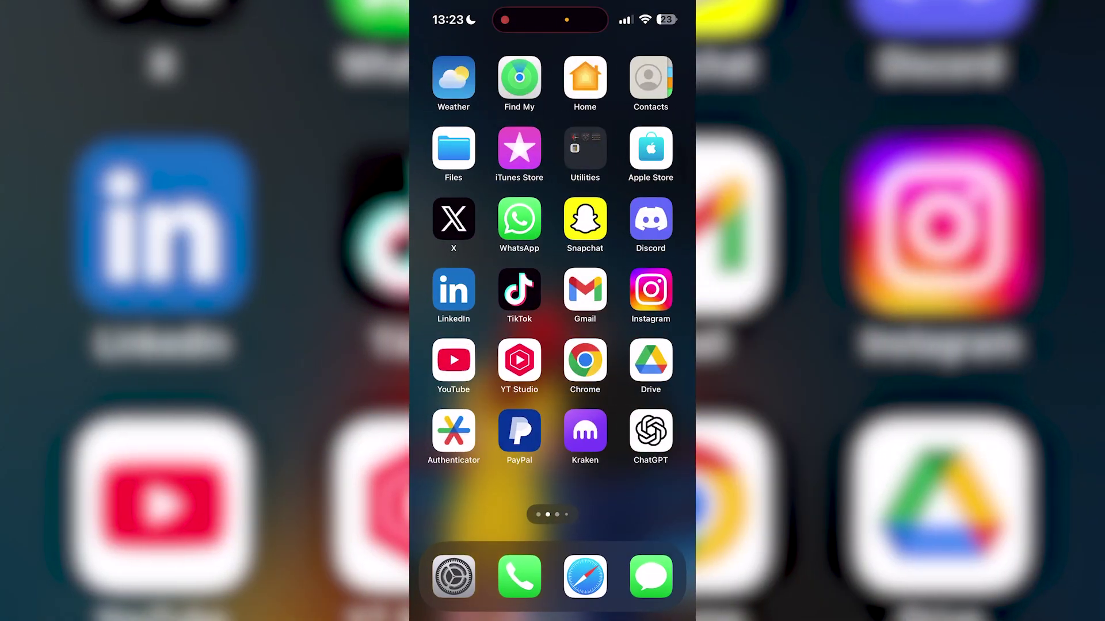